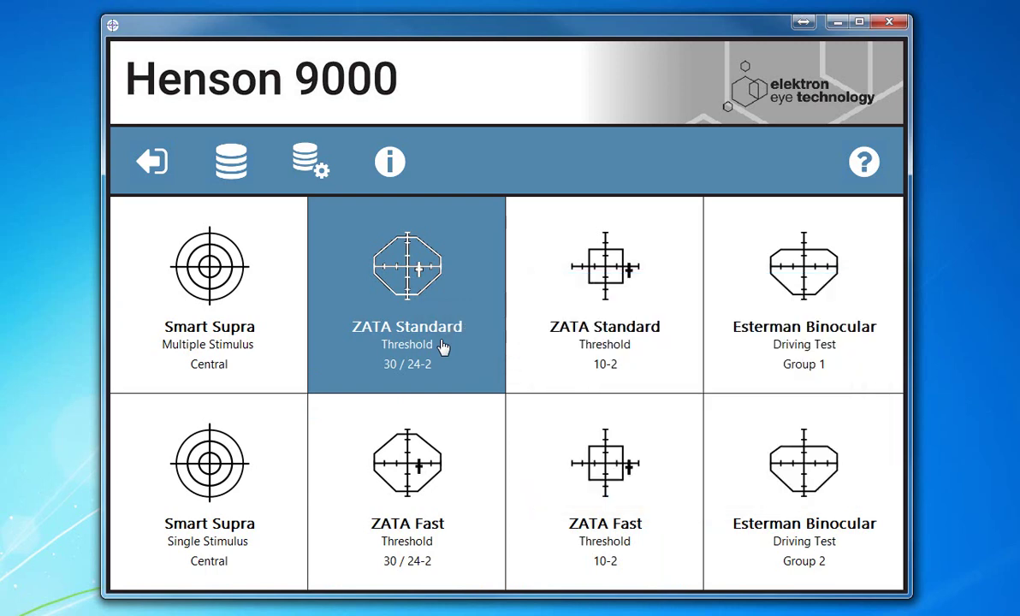
Step: Start a ZATA Standard 30/24-2 threshold test and select the existing patient's latest record
{"action": "left_click", "coordinate": [443, 346]}
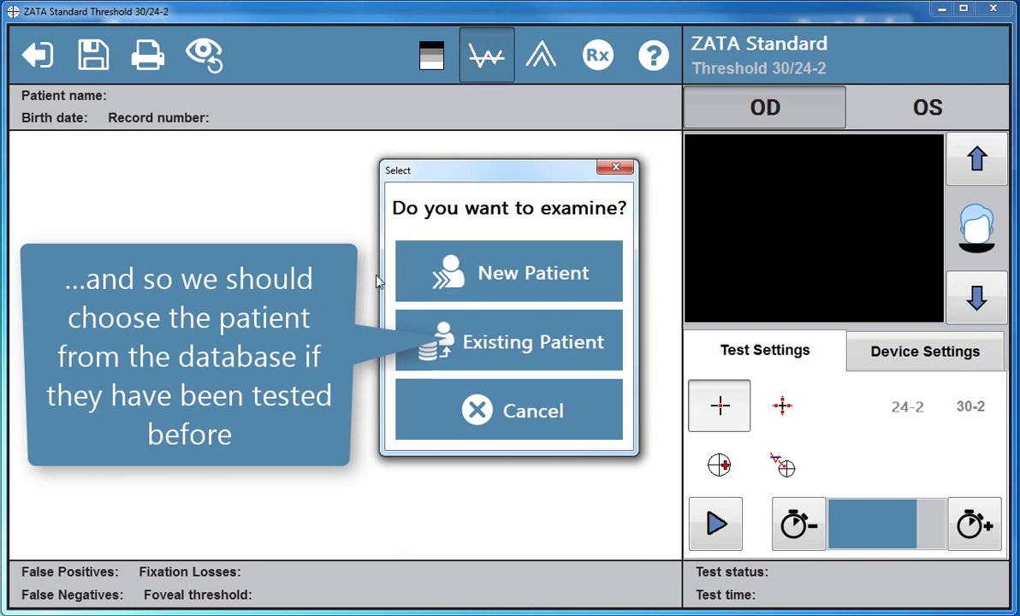
{"action": "left_click", "coordinate": [533, 341]}
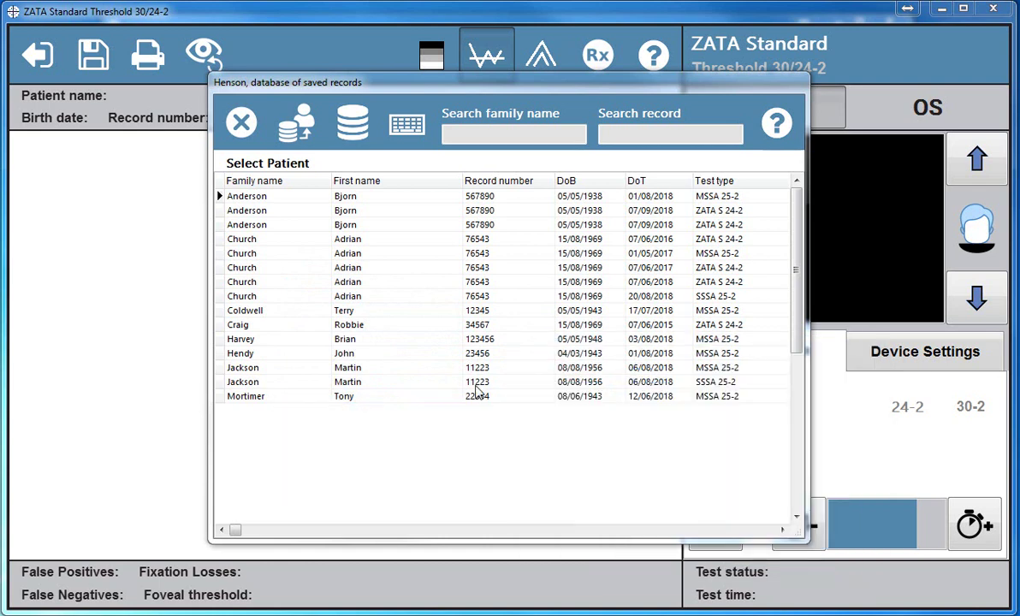
{"action": "left_click", "coordinate": [243, 296]}
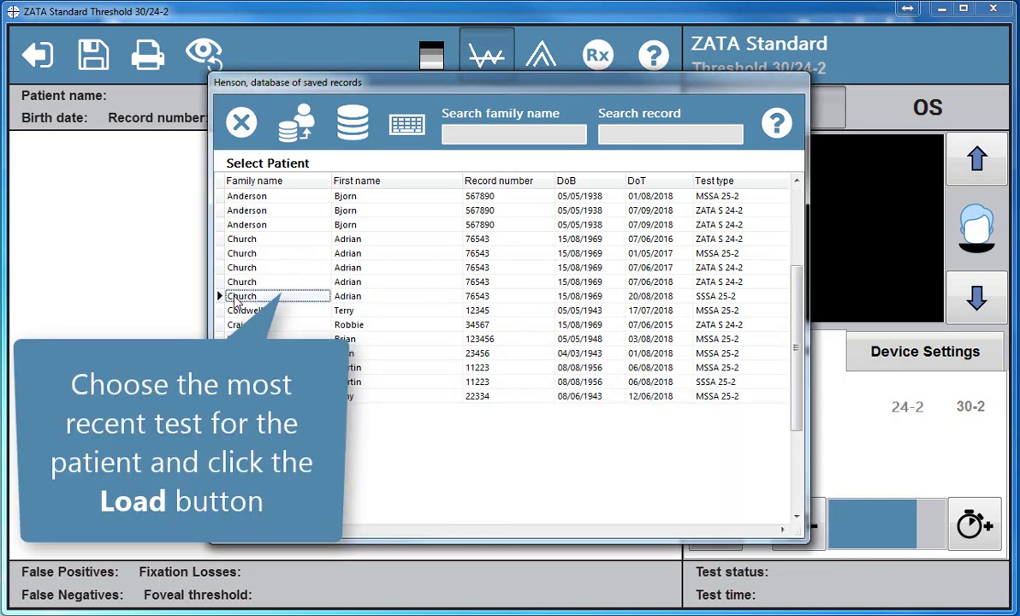
Step: Load the selected record as prior data, then review and close the Rx trial lens additions table
{"action": "left_click", "coordinate": [301, 129]}
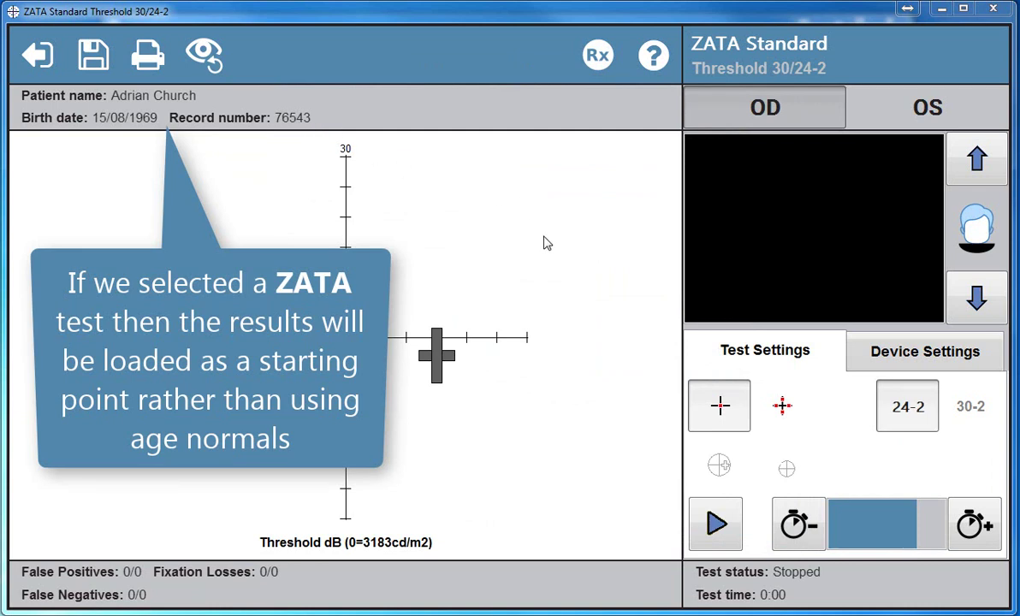
{"action": "left_click", "coordinate": [597, 55]}
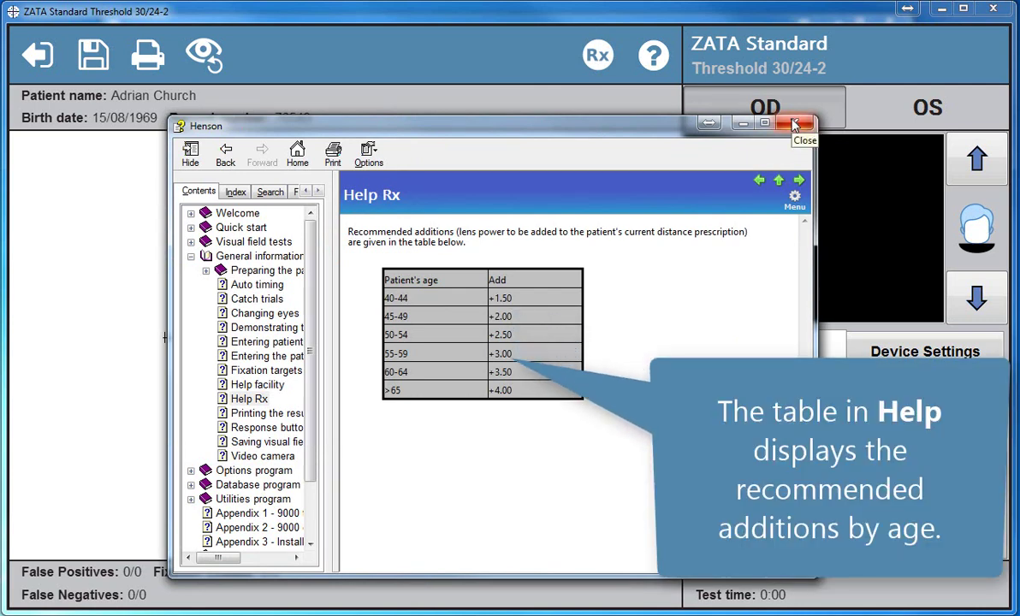
{"action": "left_click", "coordinate": [795, 126]}
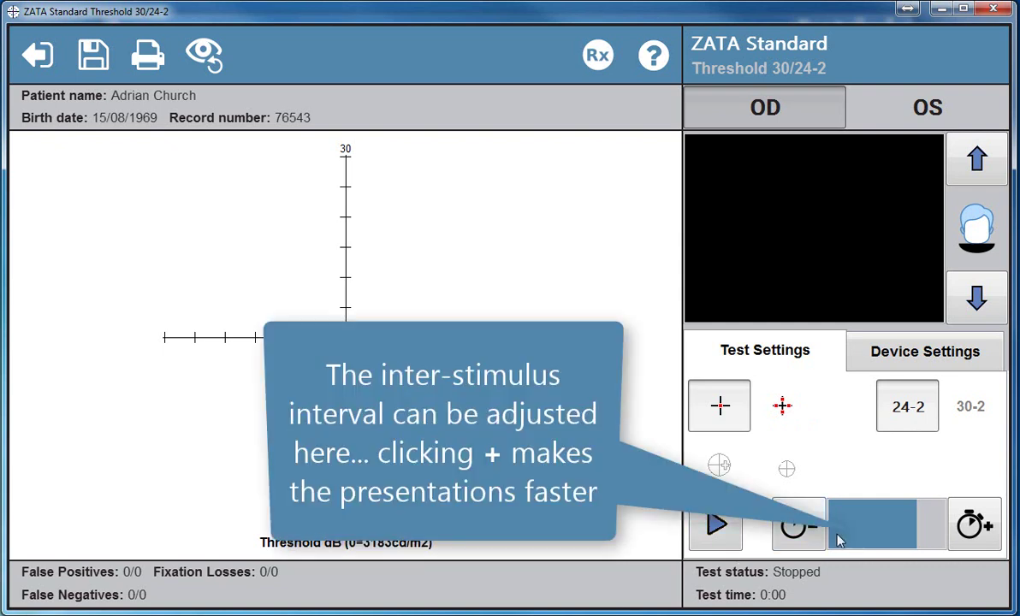
Step: Shorten the stimulus presentation interval and lower the beep volume to about a third
{"action": "left_click", "coordinate": [975, 525]}
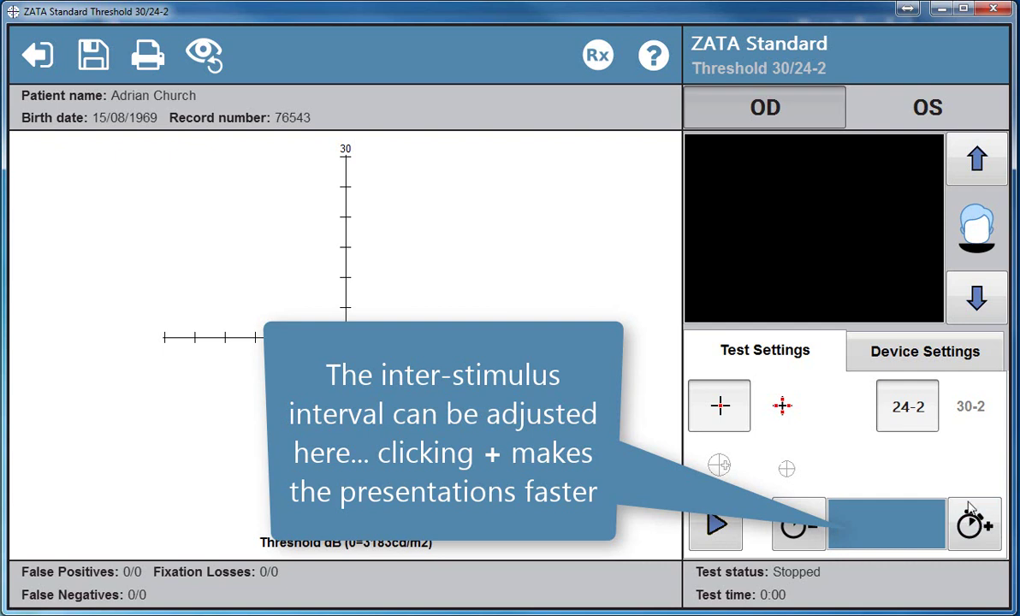
{"action": "left_click", "coordinate": [988, 362]}
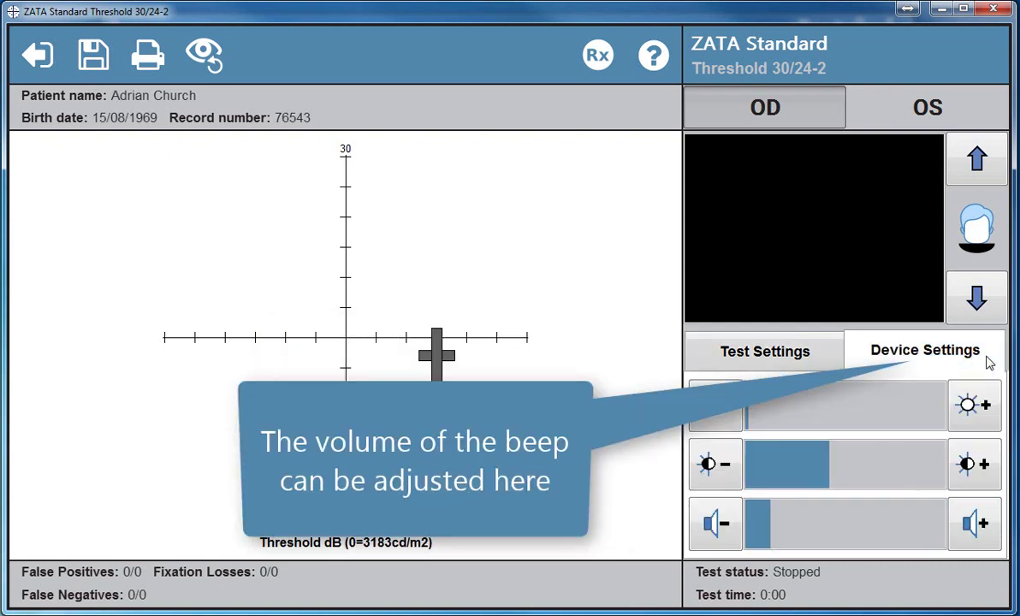
{"action": "left_click", "coordinate": [738, 533]}
{"action": "left_click", "coordinate": [718, 525]}
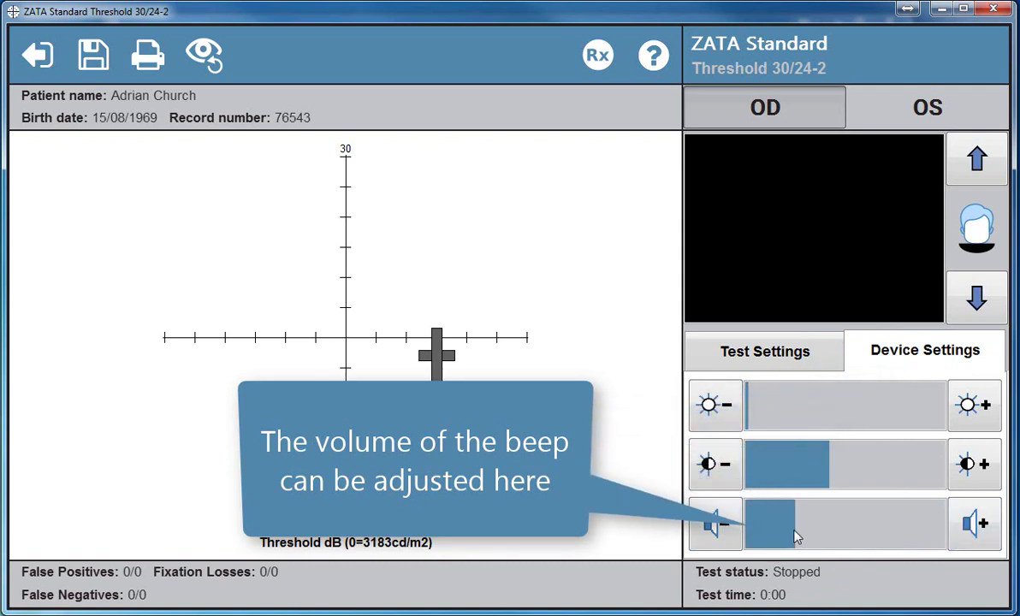
{"action": "left_click", "coordinate": [718, 526]}
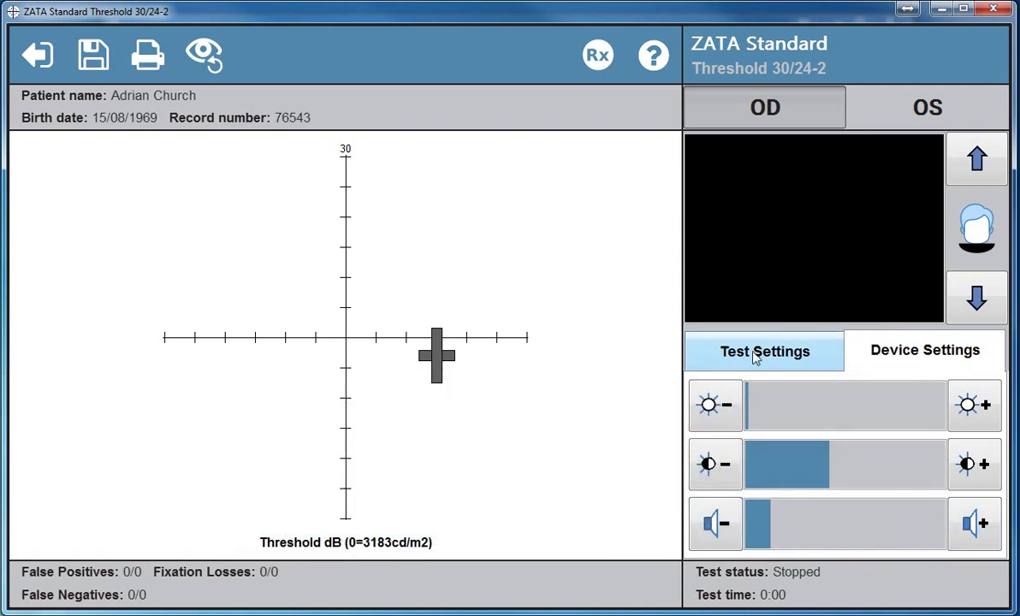
{"action": "left_click", "coordinate": [755, 357]}
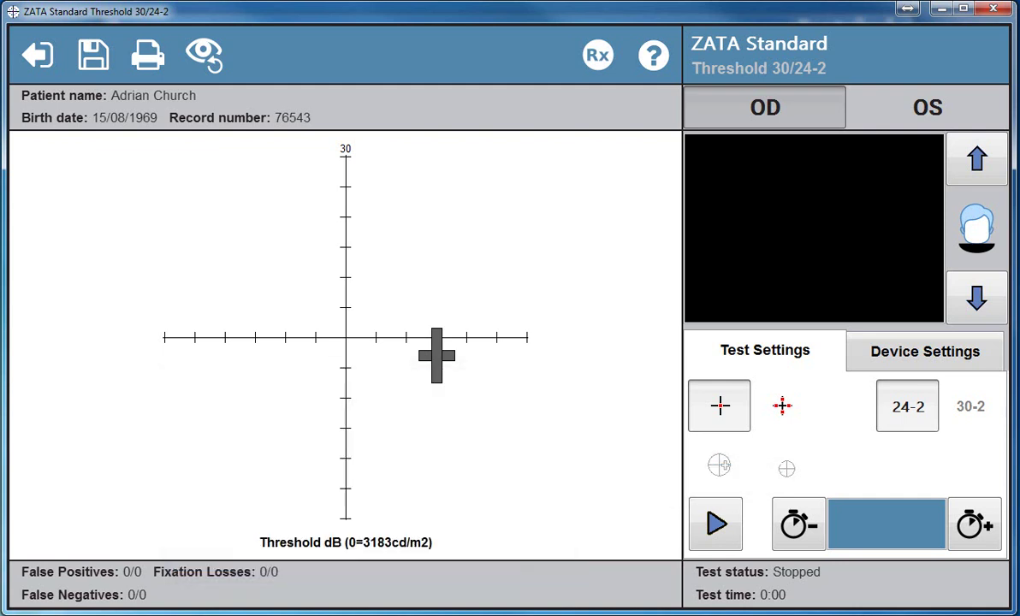
{"action": "left_click", "coordinate": [783, 407]}
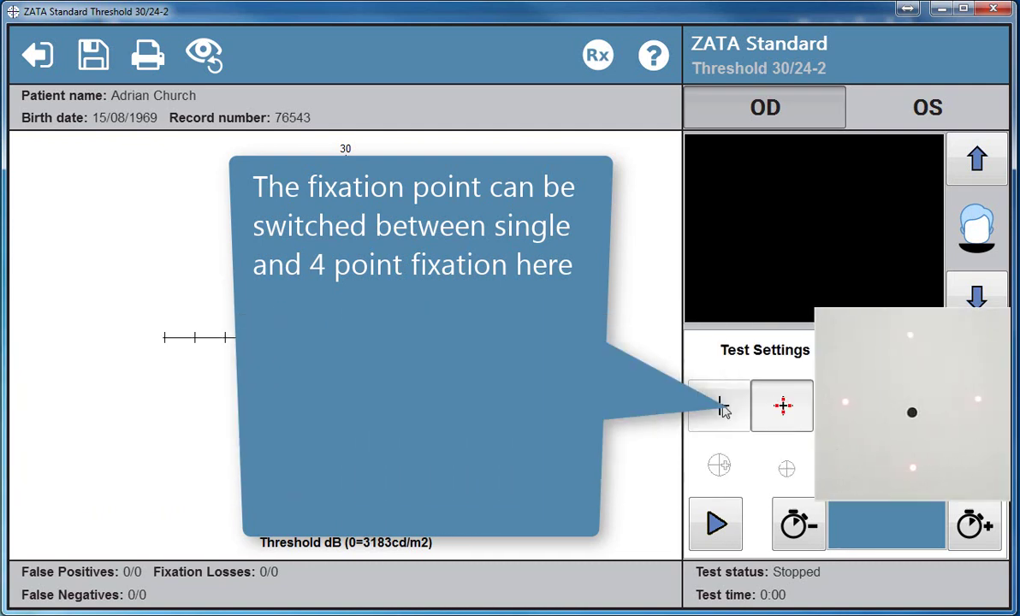
{"action": "left_click", "coordinate": [719, 408]}
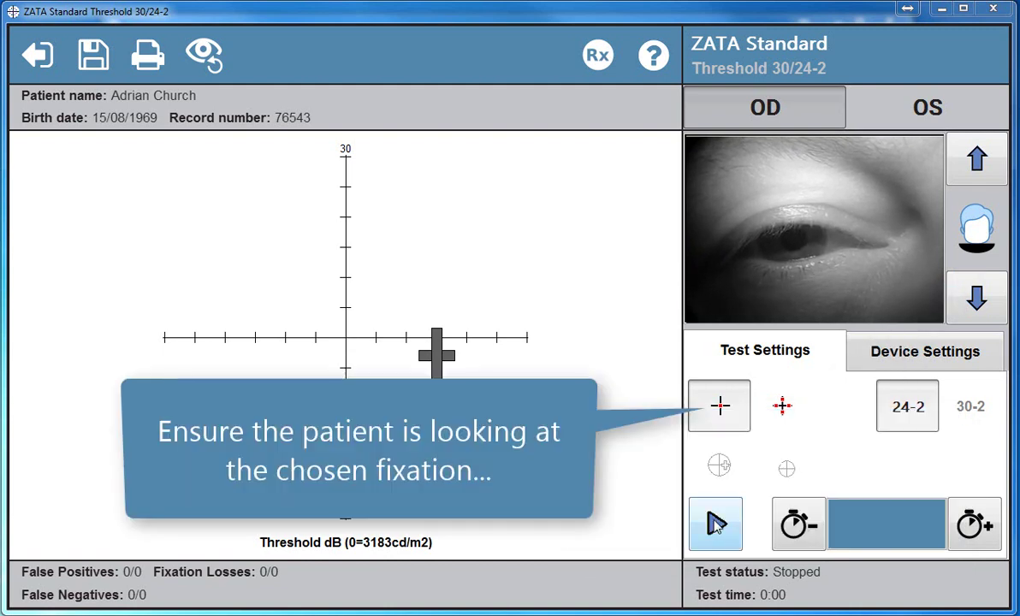
Step: Run the right-eye 24-2 threshold test until it finishes in 1:42
{"action": "left_click", "coordinate": [716, 524]}
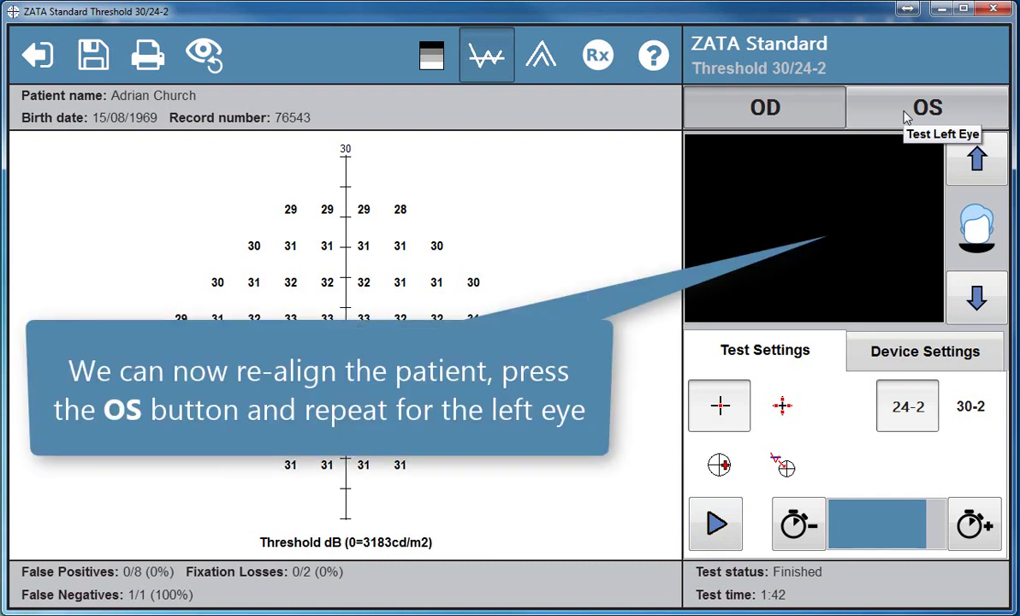
Step: Switch to the left eye (OS) and run its 24-2 threshold test to completion
{"action": "left_click", "coordinate": [907, 117]}
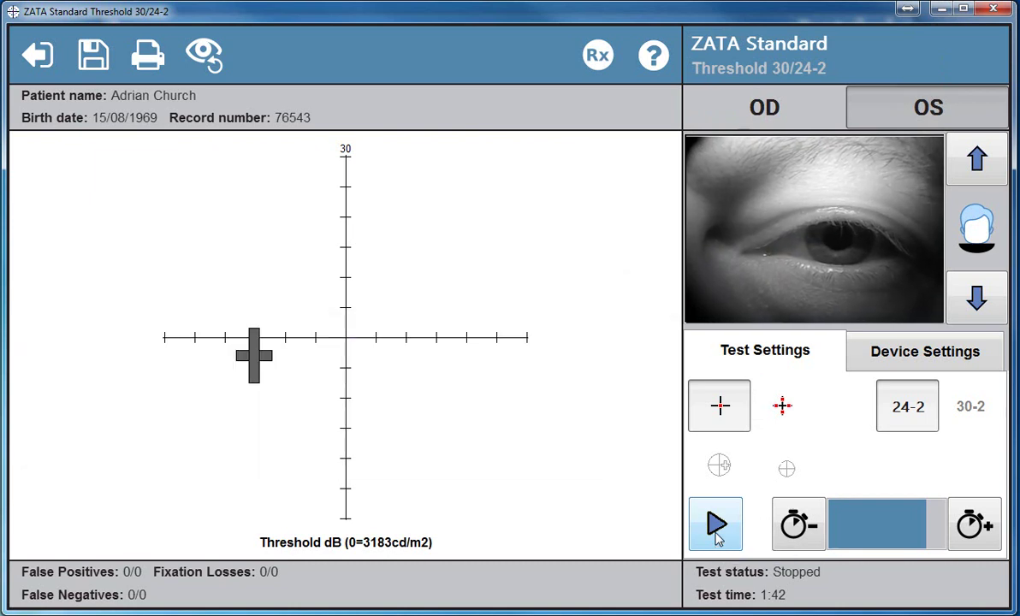
{"action": "left_click", "coordinate": [716, 527]}
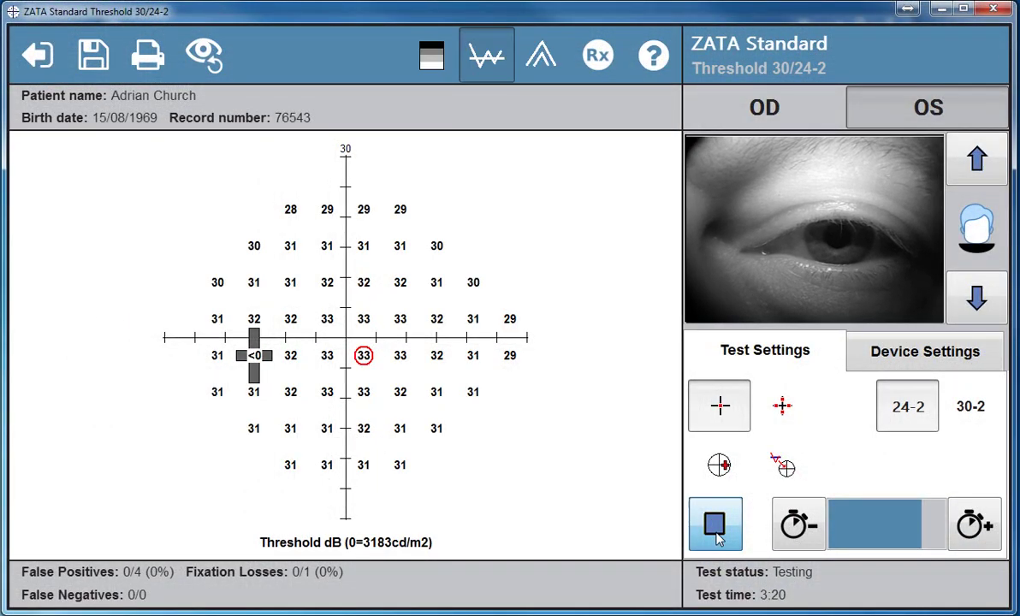
{"action": "left_click", "coordinate": [716, 529]}
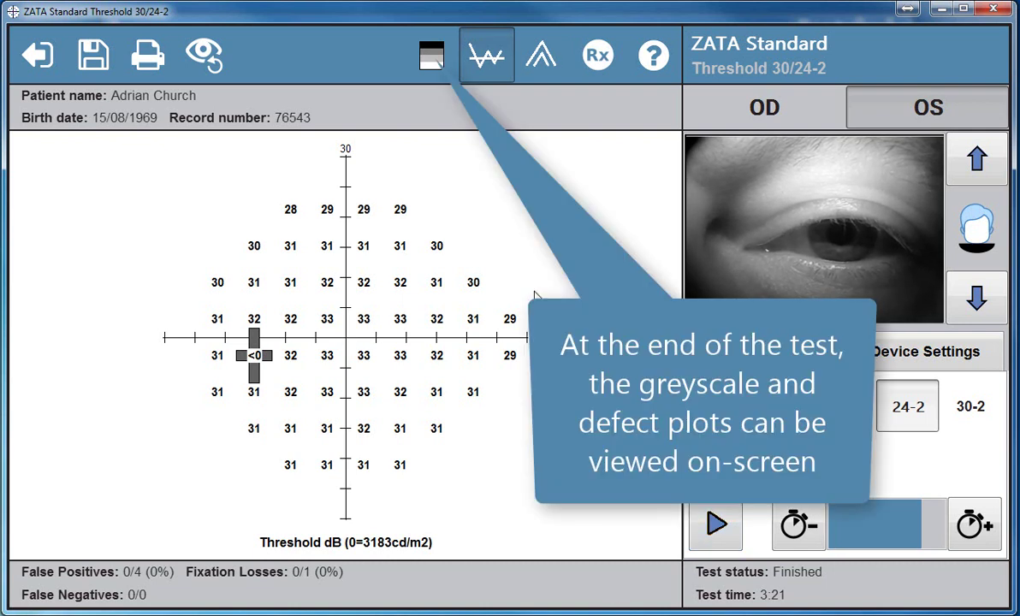
Step: View the left-eye results as greyscale, then threshold dB, then Pattern Defect dB
{"action": "left_click", "coordinate": [433, 62]}
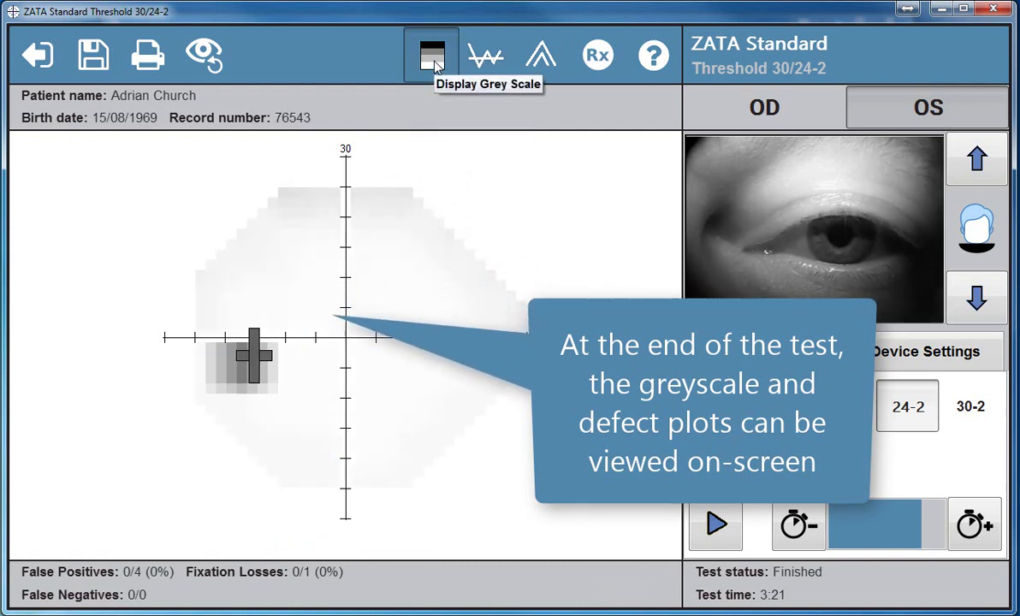
{"action": "left_click", "coordinate": [487, 56]}
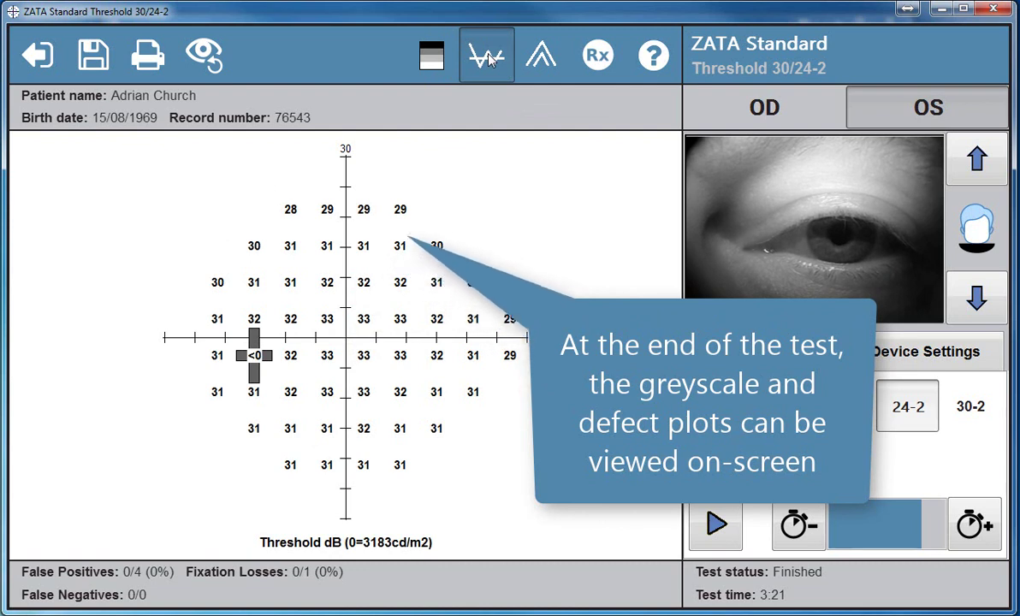
{"action": "left_click", "coordinate": [541, 57]}
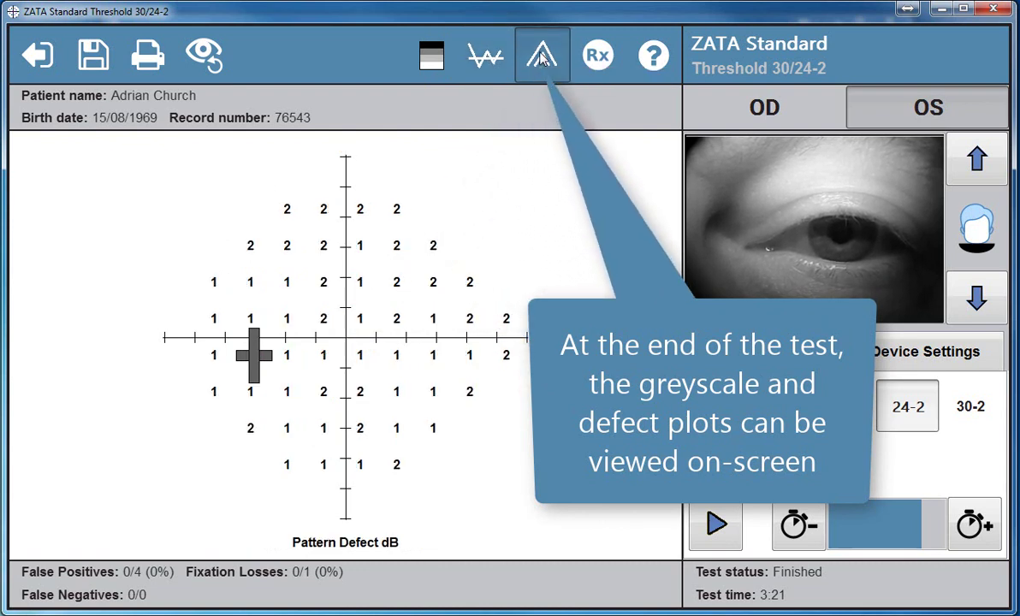
Step: Return to threshold dB view and measure the left eye's foveal threshold, which reads 37
{"action": "left_click", "coordinate": [486, 56]}
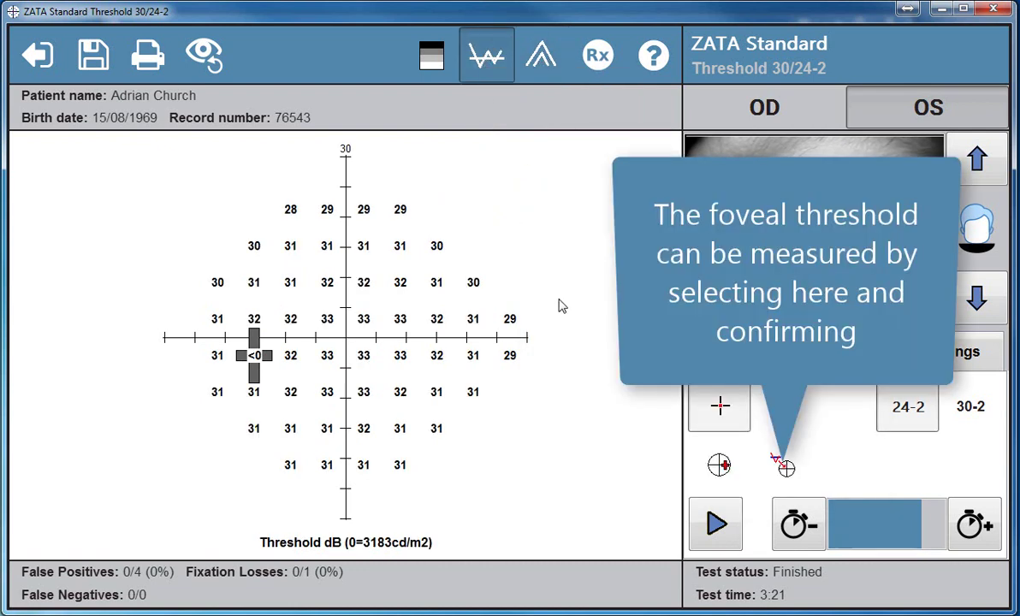
{"action": "left_click", "coordinate": [782, 466]}
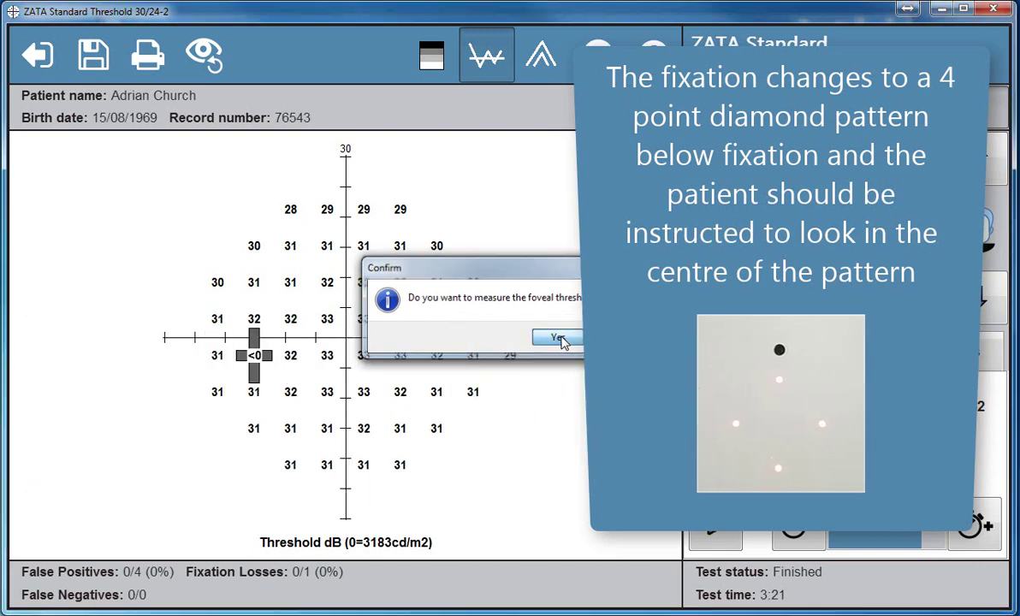
{"action": "left_click", "coordinate": [558, 339]}
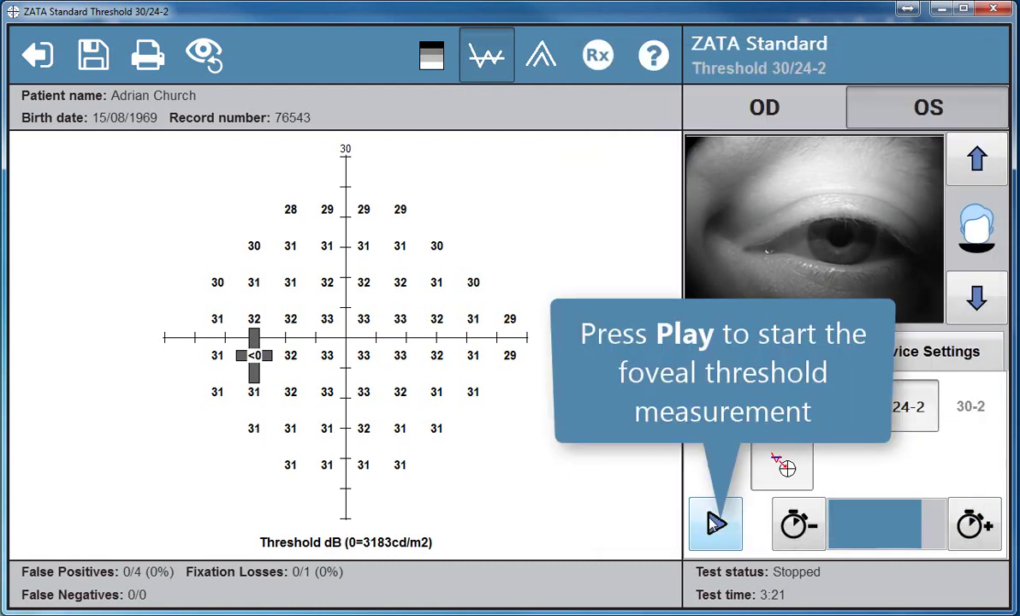
{"action": "left_click", "coordinate": [710, 518]}
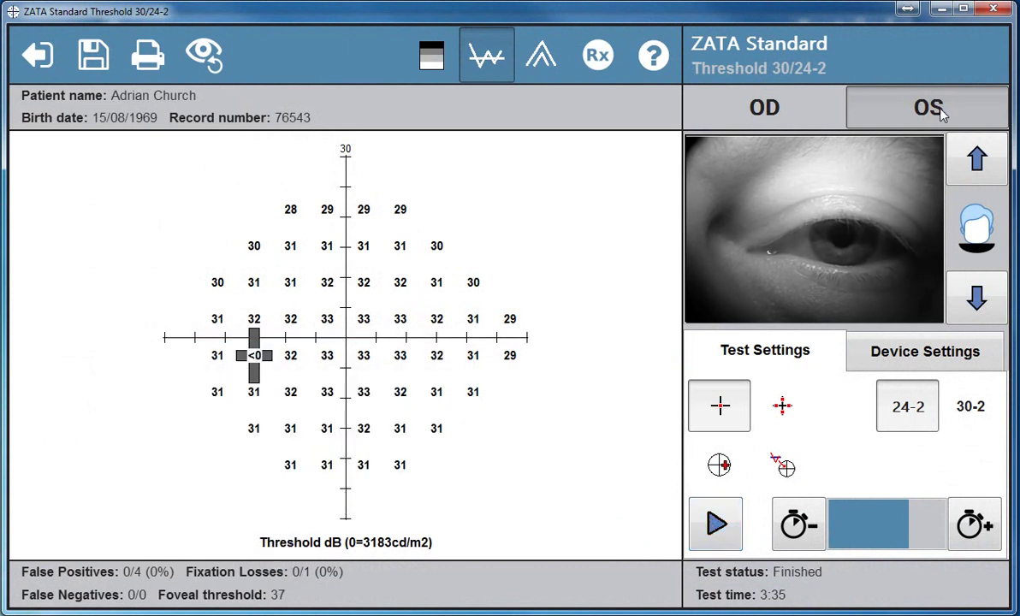
Step: Extend the left-eye test to 30-2 and test the extra outer points until finished
{"action": "left_click", "coordinate": [972, 416]}
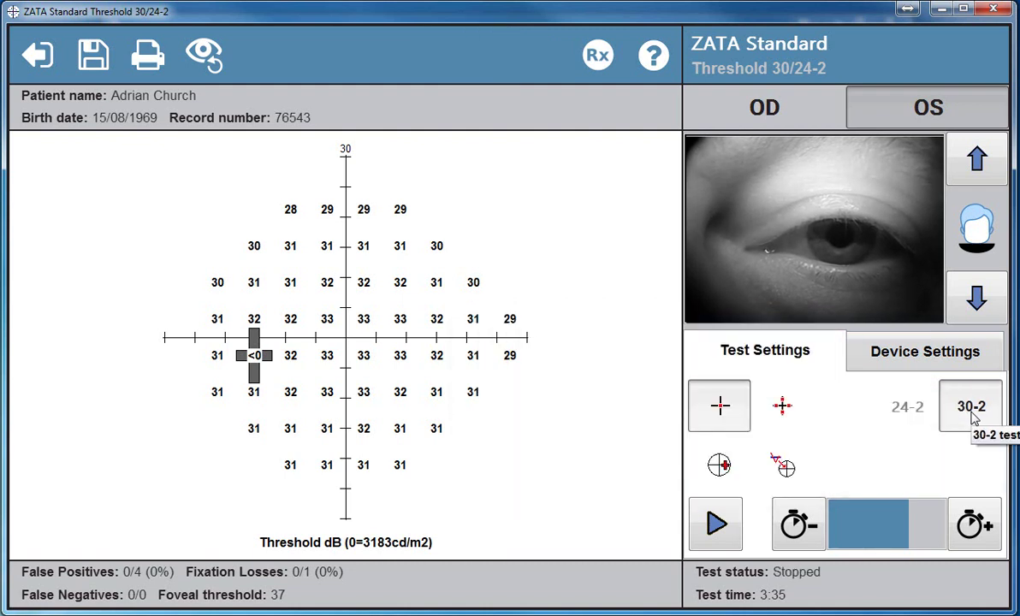
{"action": "left_click", "coordinate": [717, 527]}
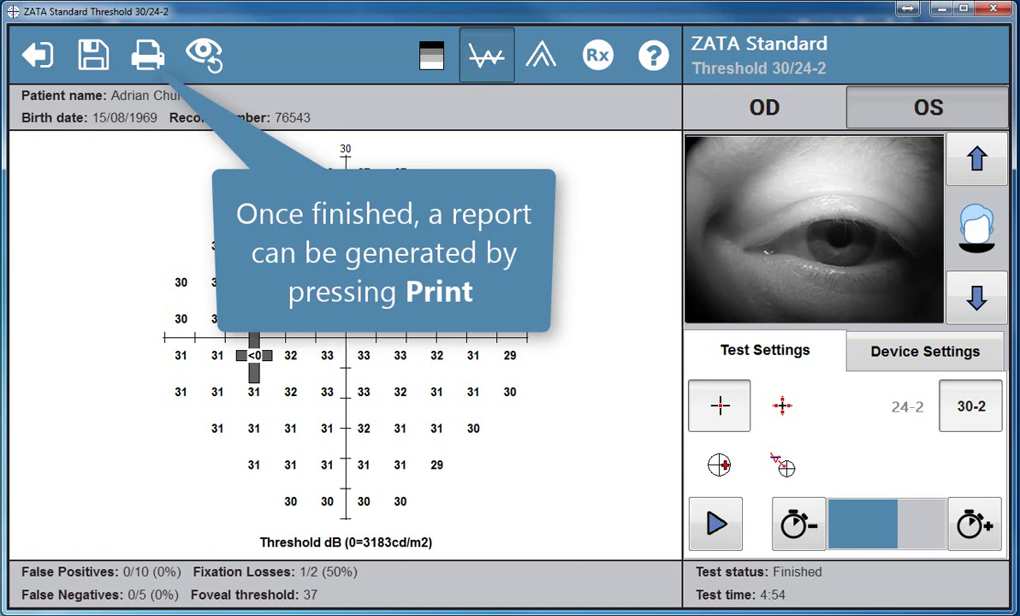
Step: Generate the temp.pdf report and page between the left-eye and right-eye pages
{"action": "left_click", "coordinate": [150, 58]}
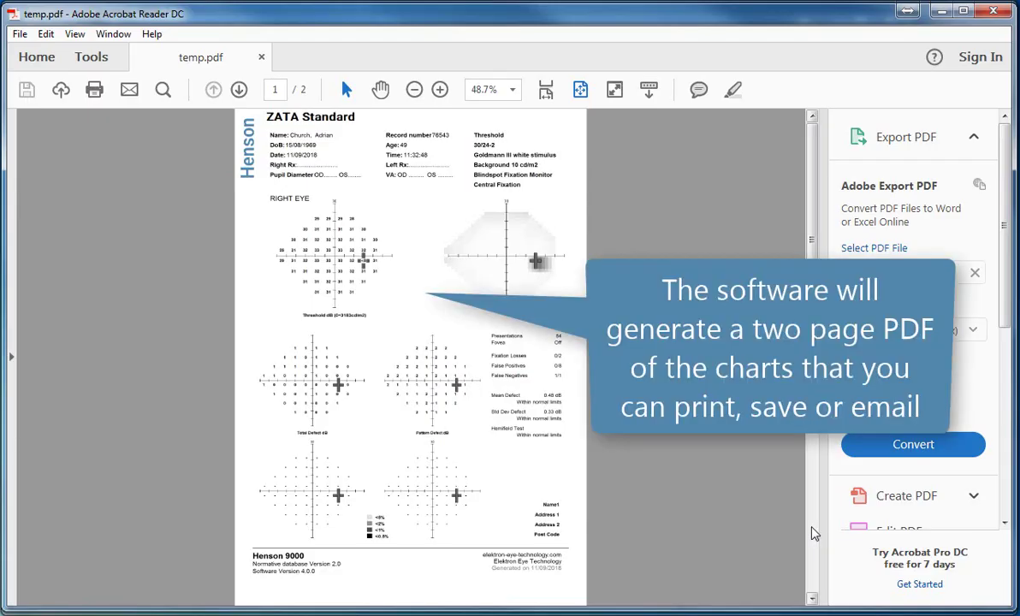
{"action": "left_click", "coordinate": [814, 531]}
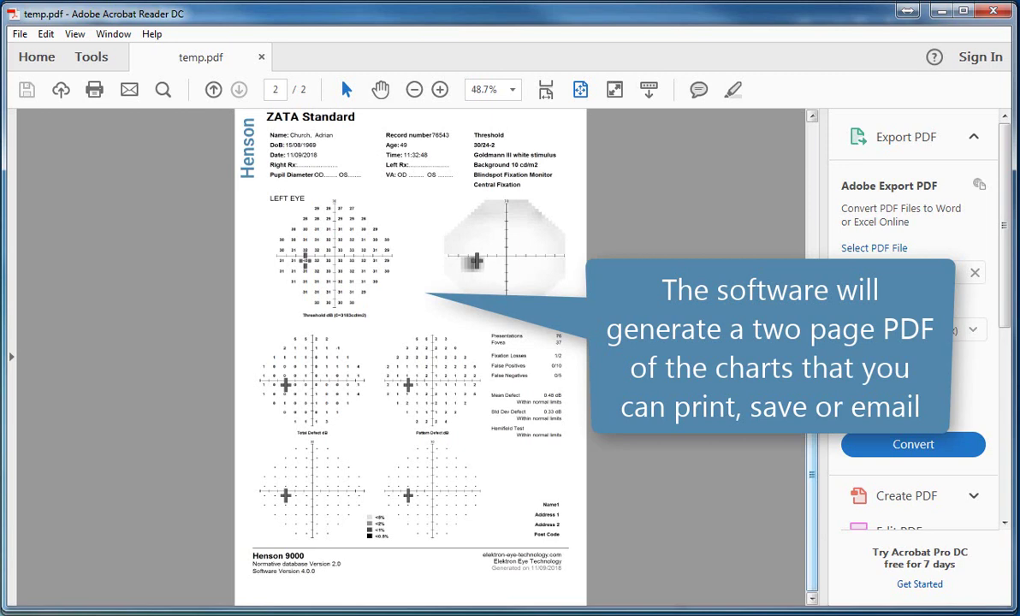
{"action": "left_click", "coordinate": [813, 207]}
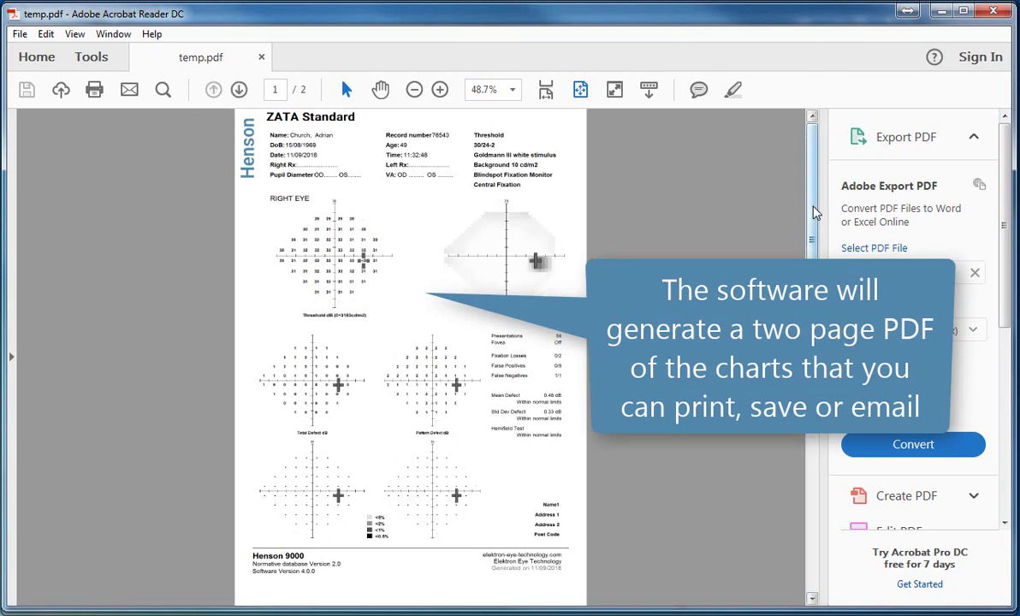
Step: Zoom the report to about 109% and scroll through the indices, including Mean Defect 0.48 dB
{"action": "left_click", "coordinate": [440, 89]}
{"action": "left_click", "coordinate": [439, 89]}
{"action": "left_click", "coordinate": [440, 89]}
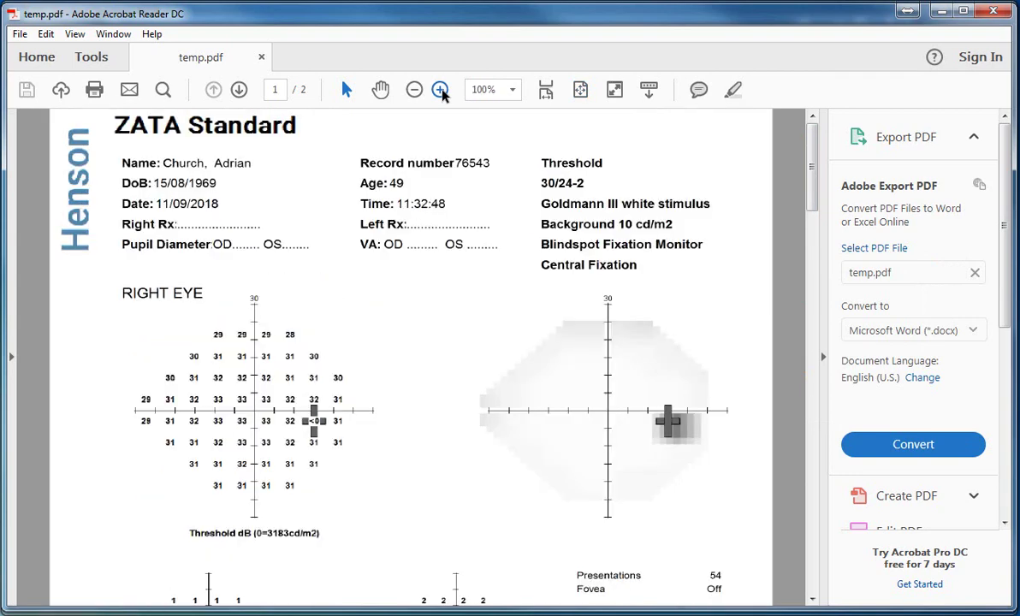
{"action": "left_click", "coordinate": [440, 89]}
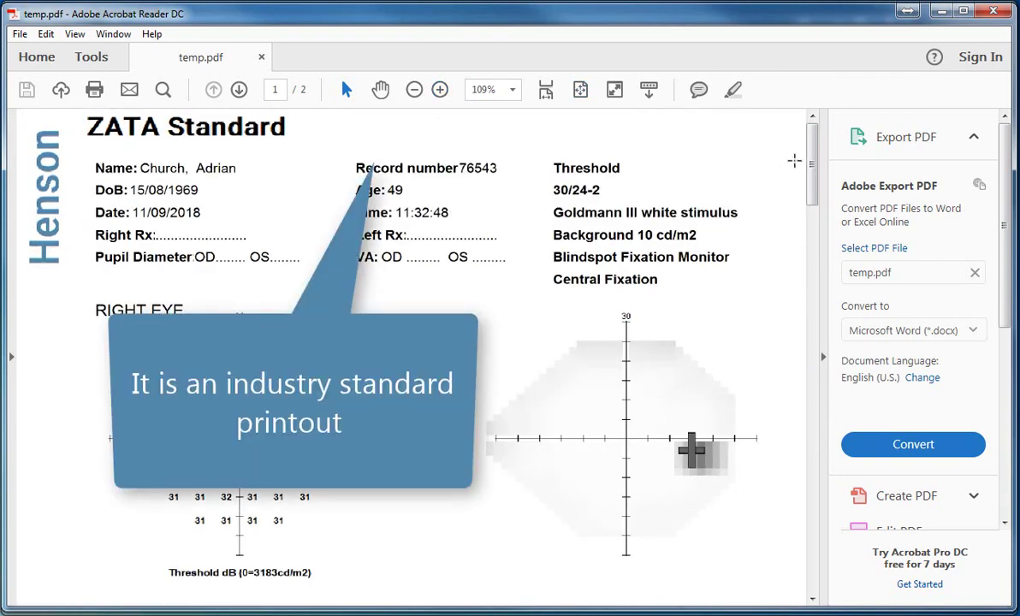
{"action": "left_click_drag", "start_coordinate": [813, 165], "coordinate": [803, 319]}
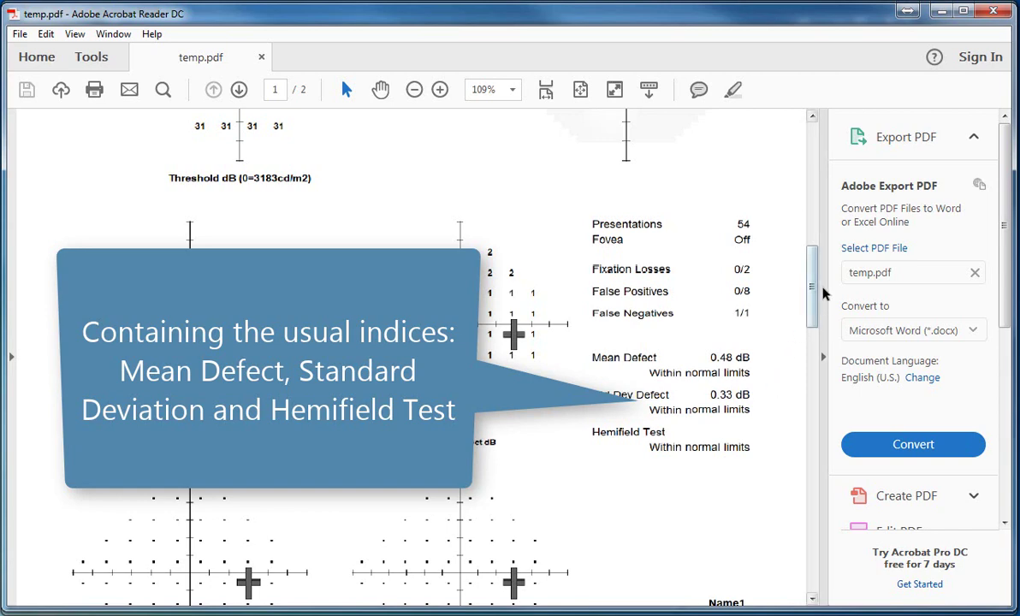
{"action": "left_click_drag", "start_coordinate": [824, 289], "coordinate": [815, 165]}
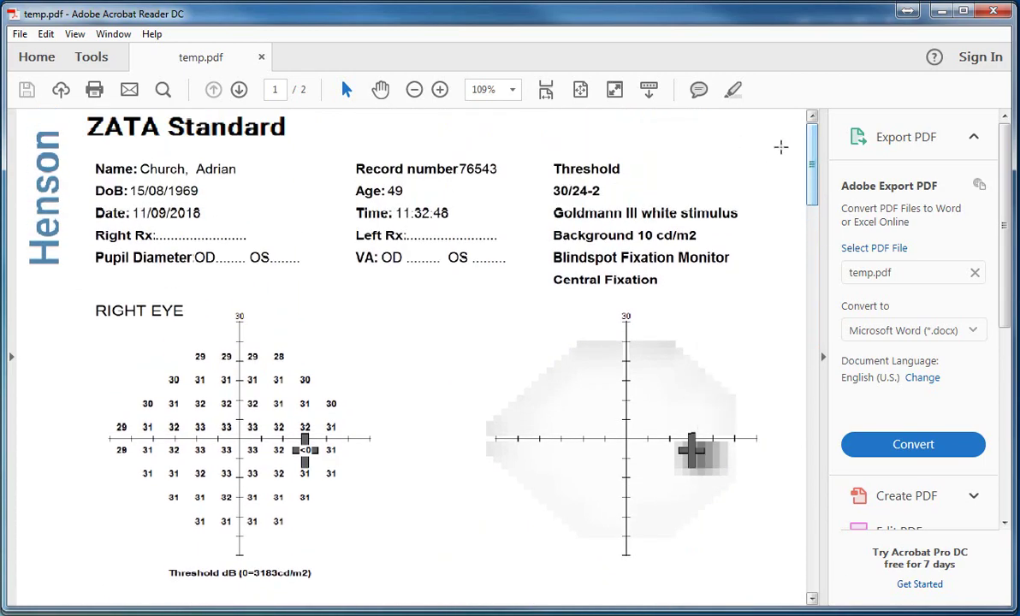
Step: Close the PDF report and save the test record with the prefilled patient details
{"action": "left_click", "coordinate": [942, 10]}
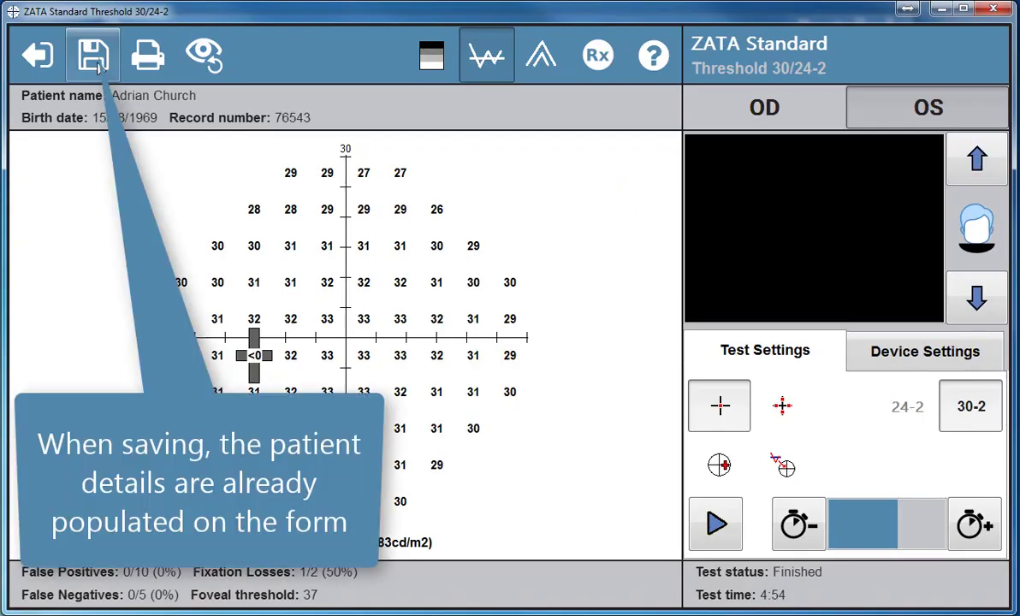
{"action": "left_click", "coordinate": [93, 57]}
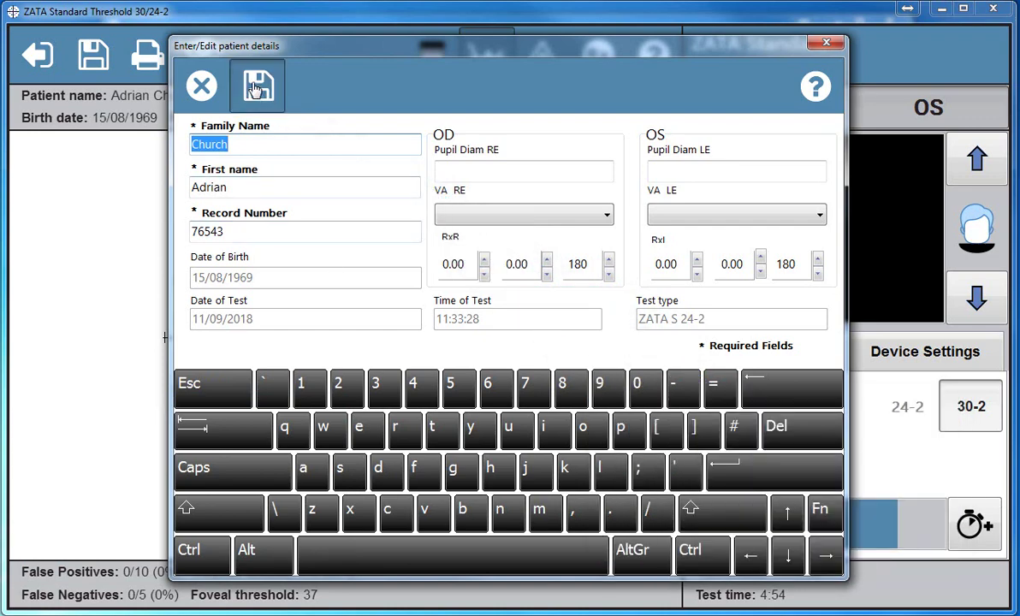
{"action": "left_click", "coordinate": [257, 85]}
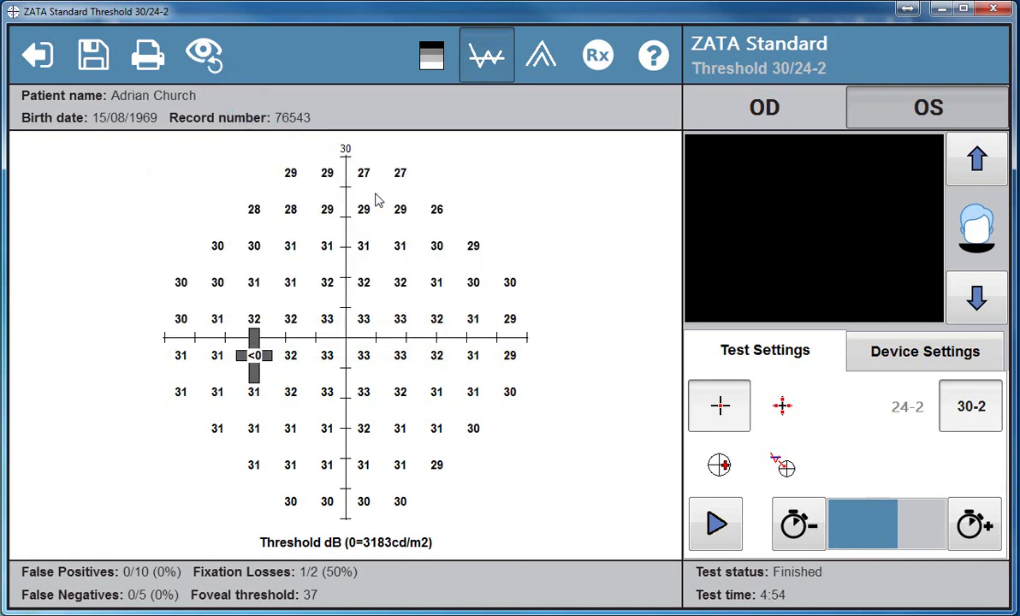
Step: Return to the main menu and open ZATA Standard Threshold 10-2 with the existing patient's saved record
{"action": "left_click", "coordinate": [36, 56]}
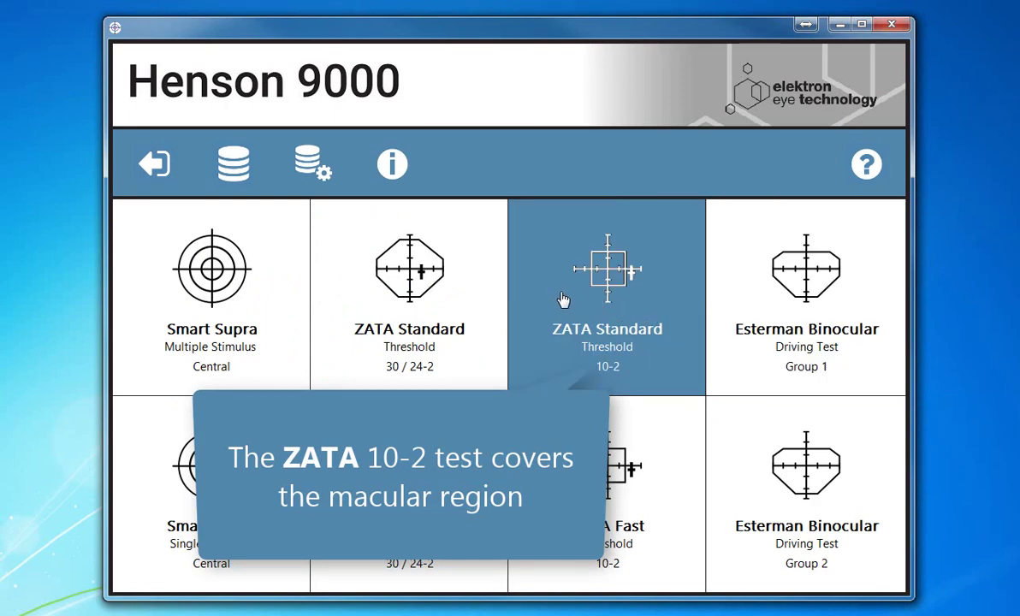
{"action": "left_click", "coordinate": [563, 299]}
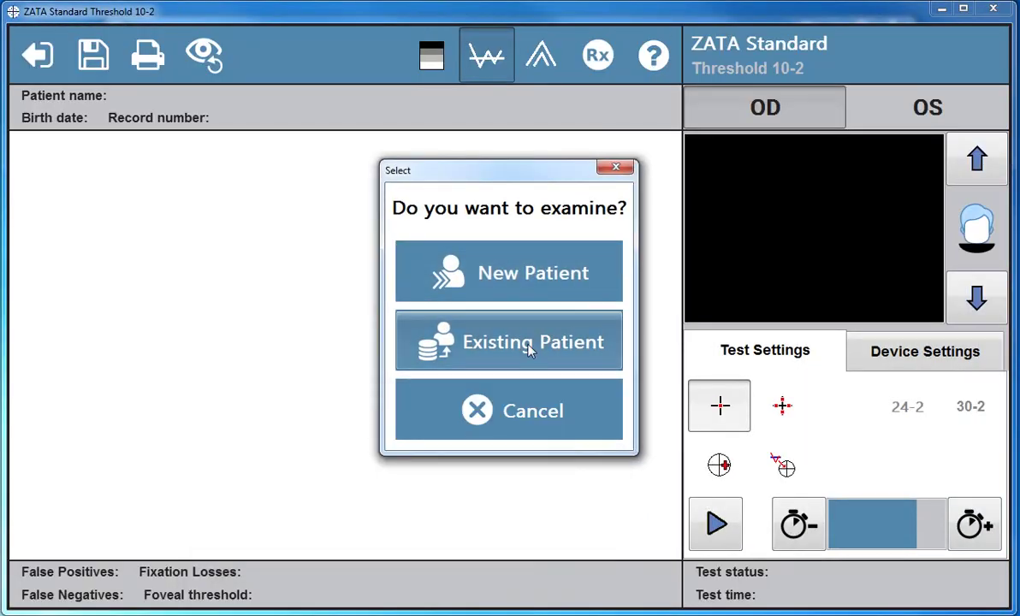
{"action": "left_click", "coordinate": [530, 346]}
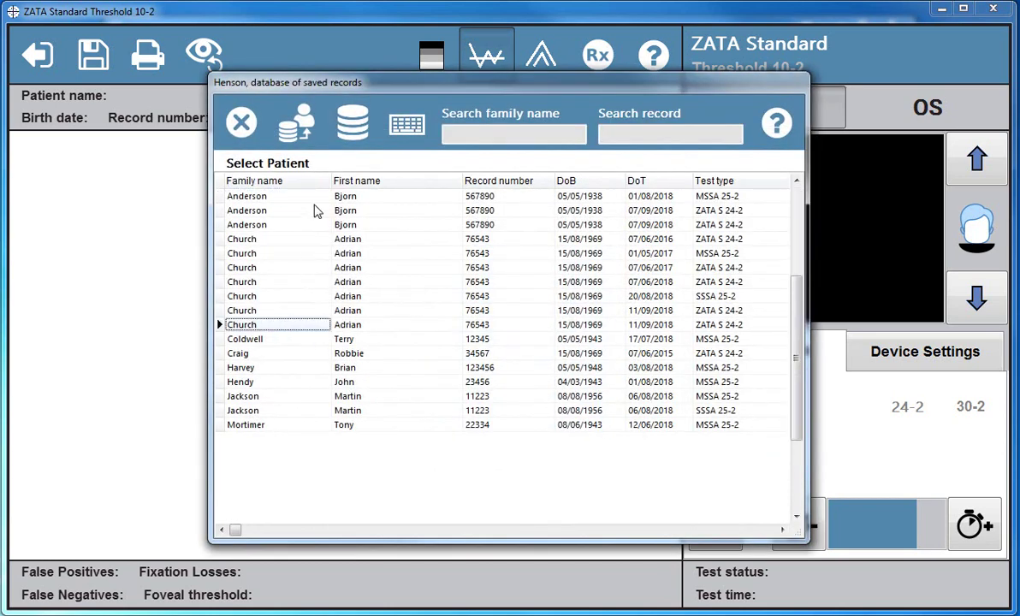
{"action": "left_click", "coordinate": [296, 124]}
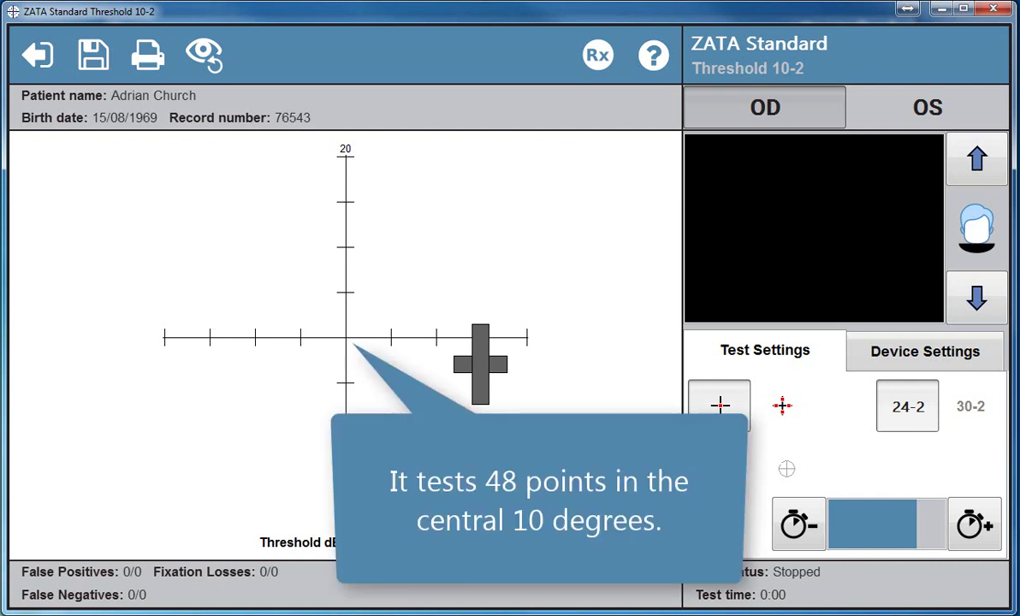
Step: Run the right-eye 10-2 test to completion (1:35, thresholds of 31–33 dB)
{"action": "left_click", "coordinate": [719, 524]}
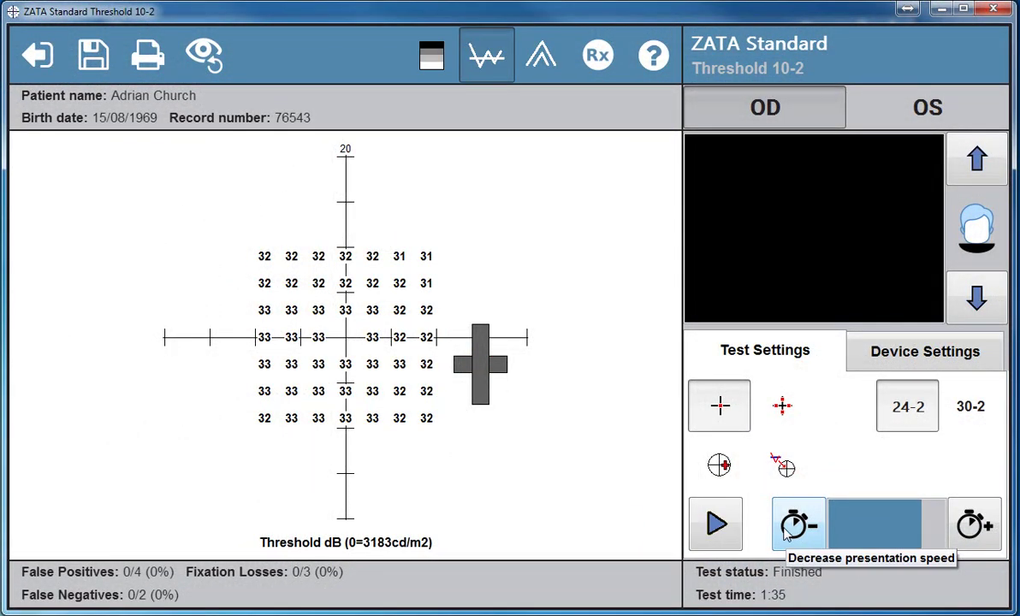
Step: Generate the one-page 10-2 report as temp.pdf, review it, then close Acrobat Reader
{"action": "left_click", "coordinate": [148, 56]}
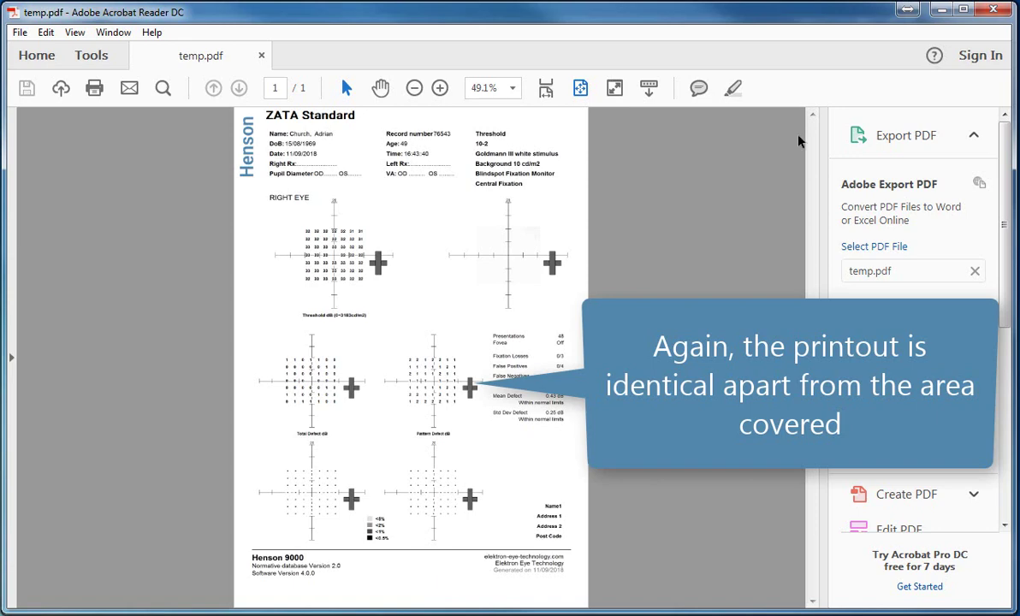
{"action": "left_click", "coordinate": [993, 10]}
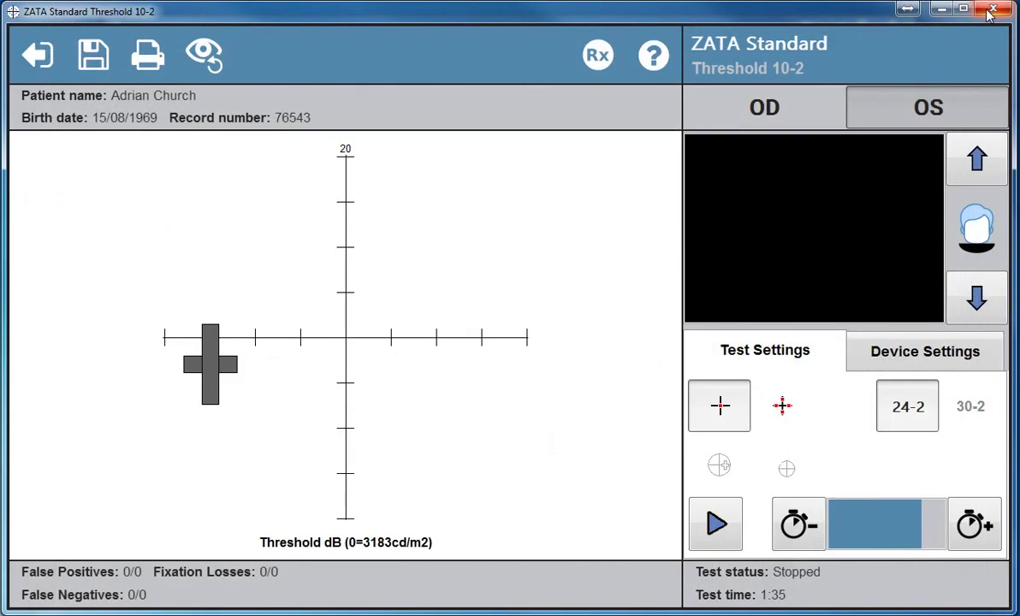
Step: Close the ZATA Standard Threshold 10-2 window to return to the main test menu
{"action": "left_click", "coordinate": [37, 58]}
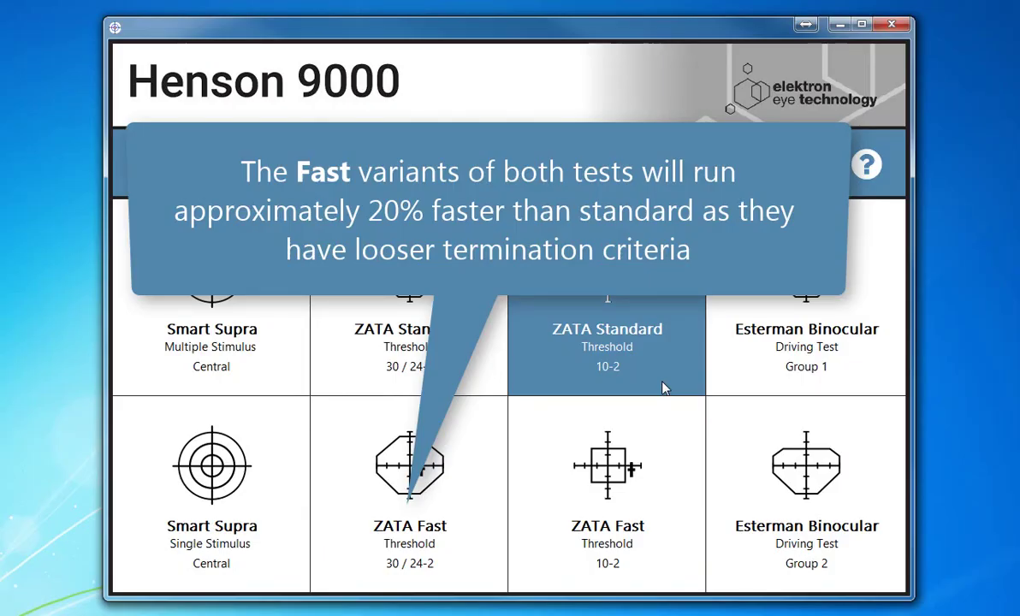